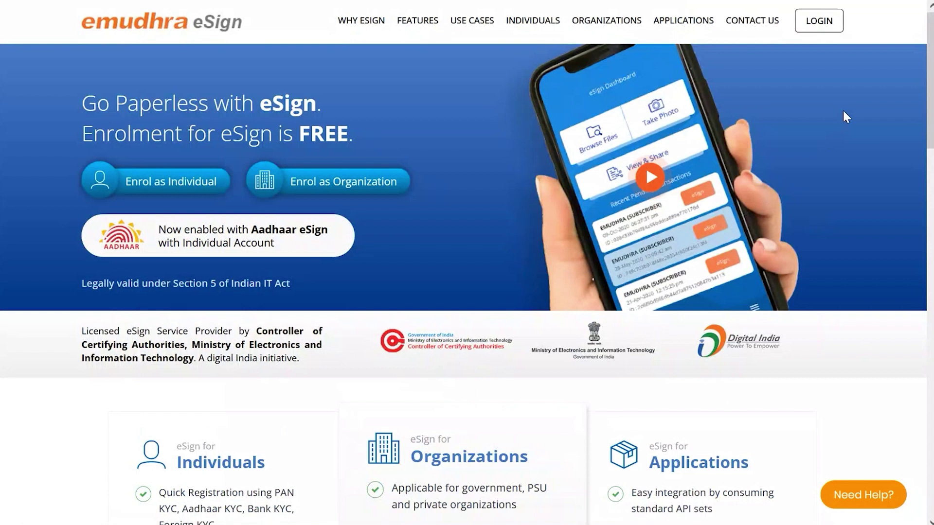
- Log in on the eSign login page with the mobile number and the SMS one-time password
left_click(812, 35)
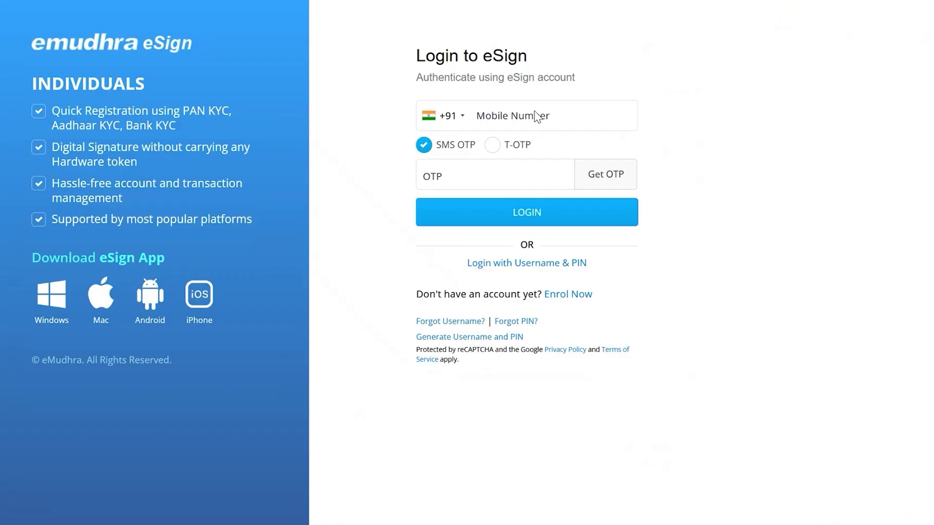
left_click(513, 116)
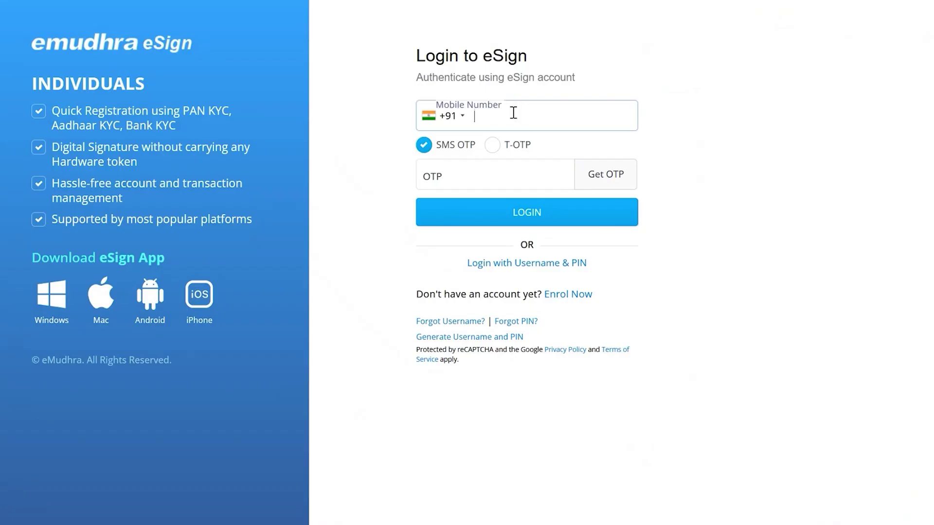
type("9999999999")
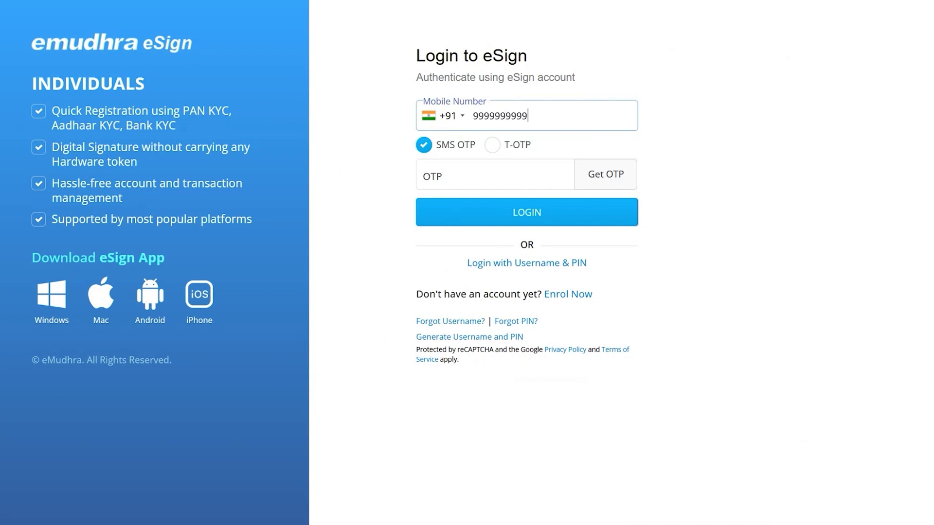
left_click(613, 175)
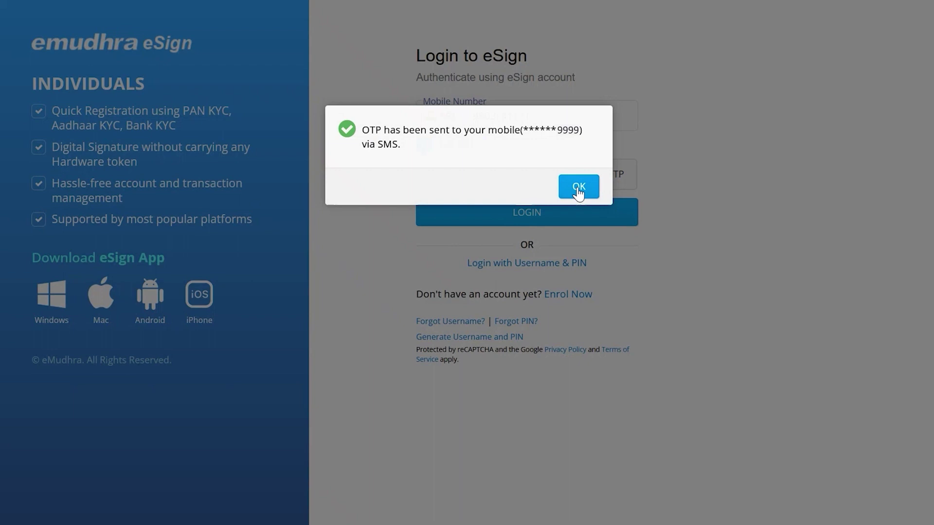
left_click(577, 185)
left_click(475, 174)
type("1111")
left_click(481, 219)
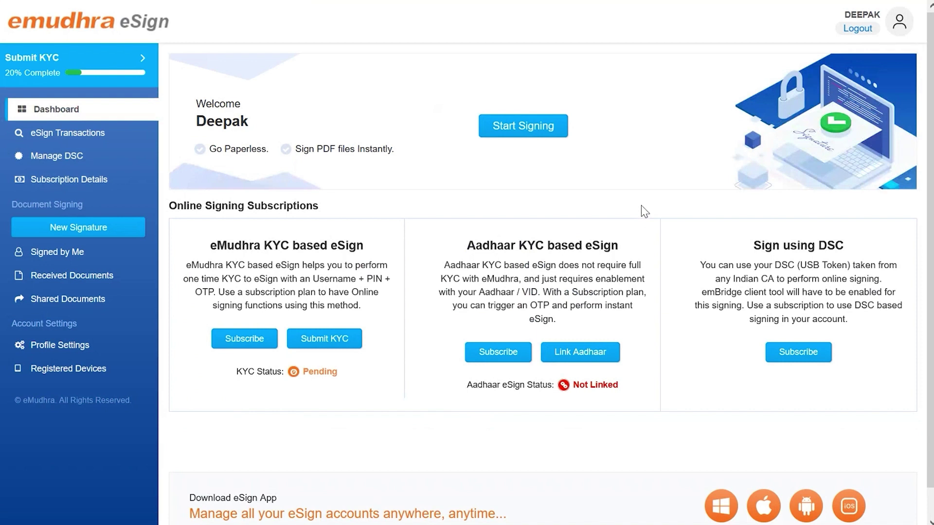
- Link Aadhaar by entering the Aadhaar number, its OTP and consent, then acknowledge success
left_click(572, 360)
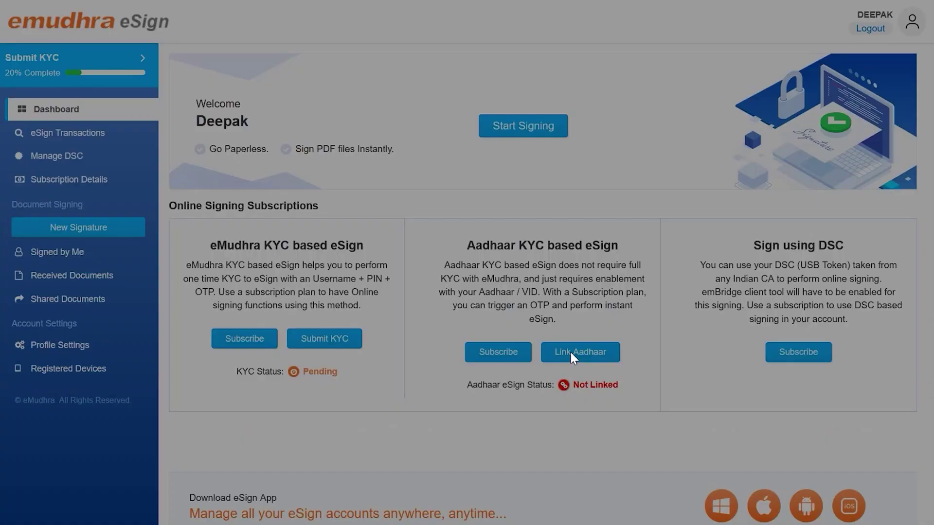
type("1111XXXX1111")
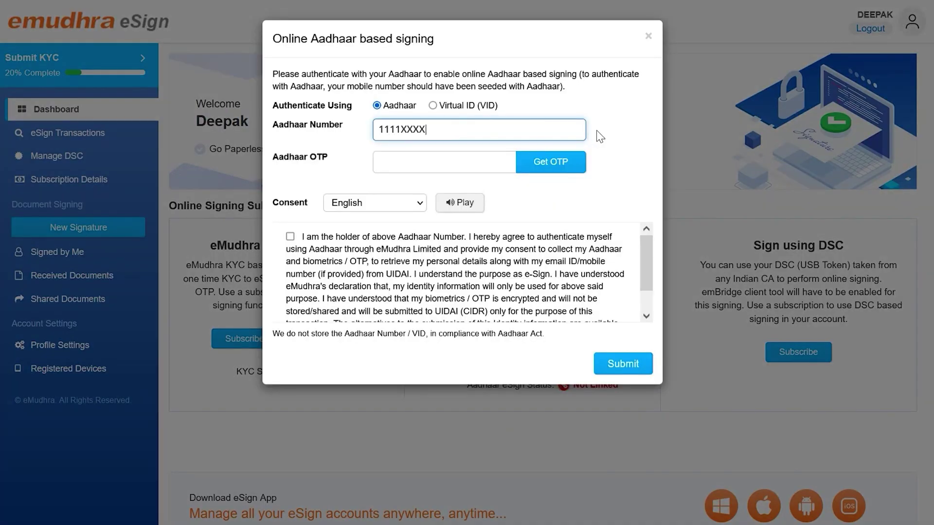
left_click(538, 166)
left_click(476, 165)
type("123456")
left_click(290, 249)
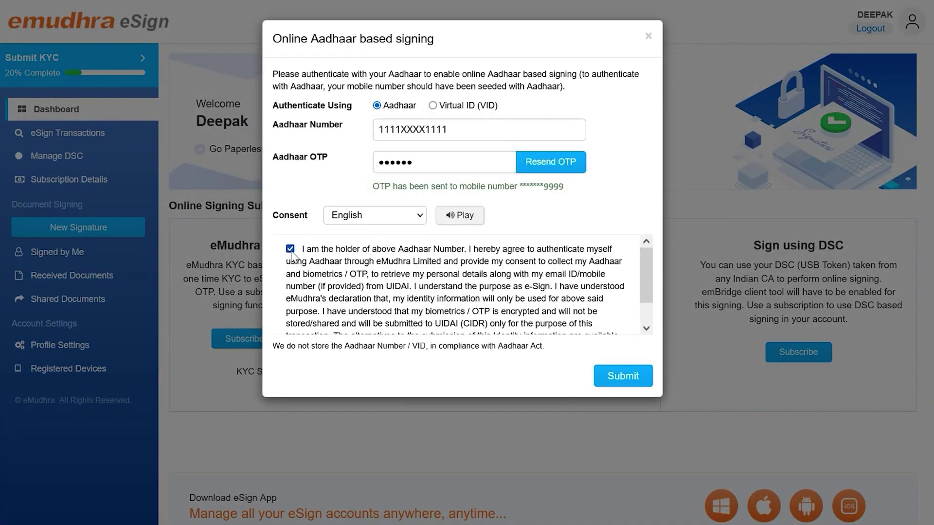
left_click(623, 376)
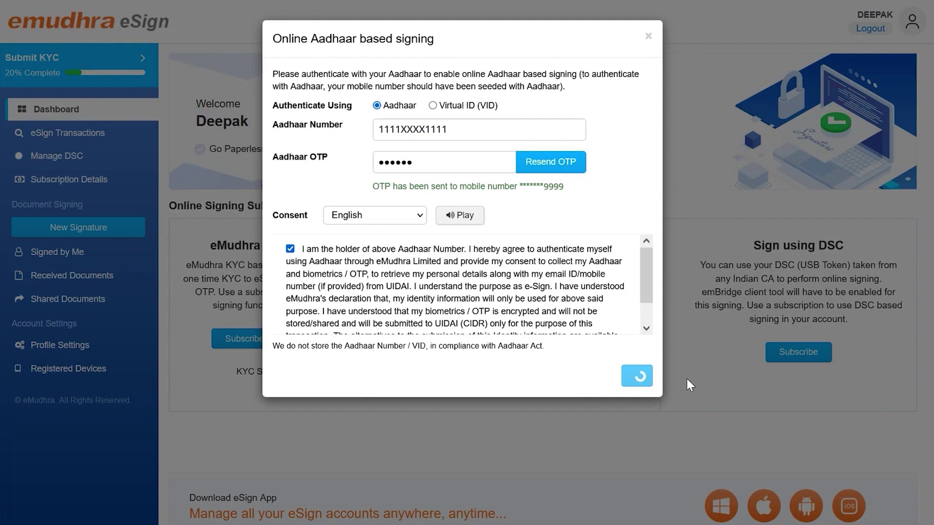
left_click(631, 209)
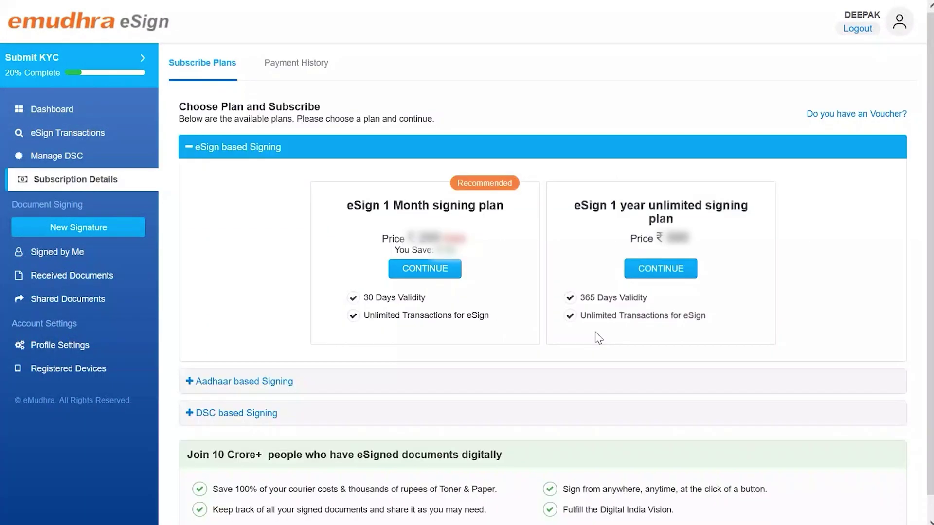
- Choose the Aadhaar based Signing 1year plan
left_click(247, 384)
scroll(572, 304, "down", 1)
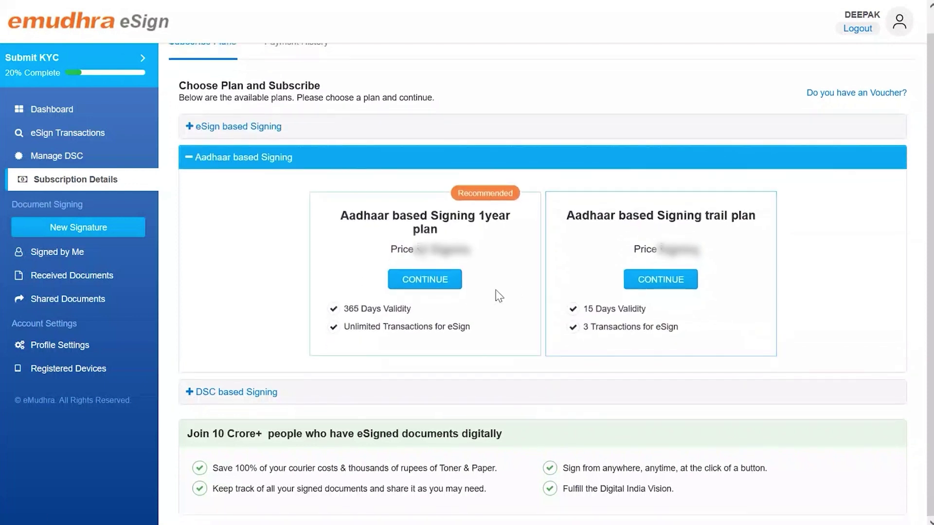
left_click(424, 280)
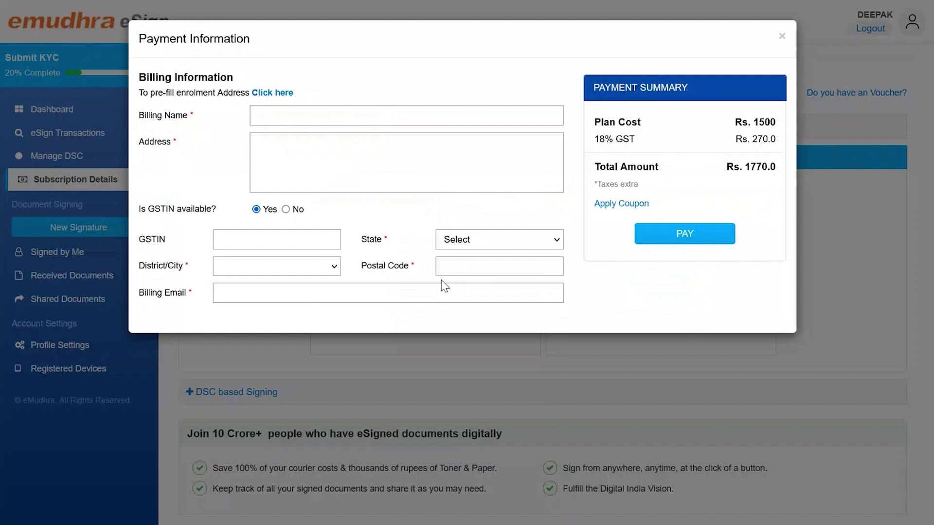
- Pre-fill billing from the enrolment address, enter the billing address, mark no GSTIN, choose Karnataka
left_click(275, 94)
left_click(279, 145)
type("bengaluru")
left_click(285, 209)
left_click(500, 240)
scroll(484, 462, "down", 1)
left_click(481, 485)
- Set district Chitradurga, enter the postal code and billing e-mail, and proceed to payment
left_click(277, 267)
left_click(282, 195)
left_click(467, 270)
type("567835")
key("Tab")
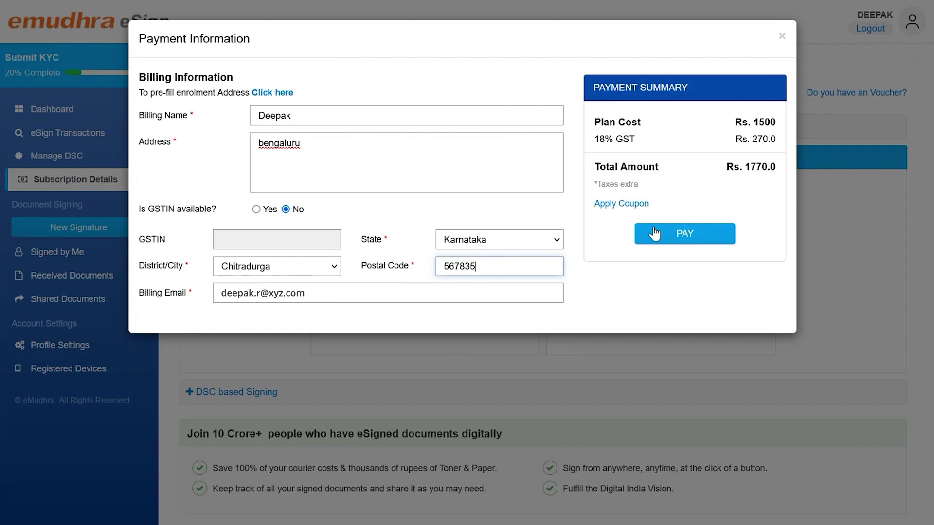
left_click(654, 234)
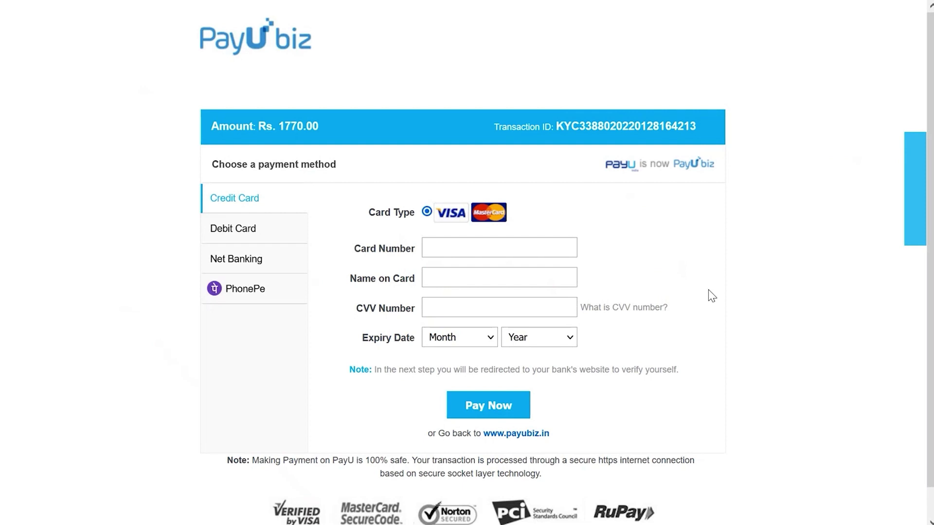
- Pay Rs. 1770.00 by credit card with the card number, name, CVV and expiry Apr (4) / 2026
left_click(440, 251)
type("4111111111111111")
key("Tab")
type("ppp")
key("Tab")
type("123")
left_click(457, 338)
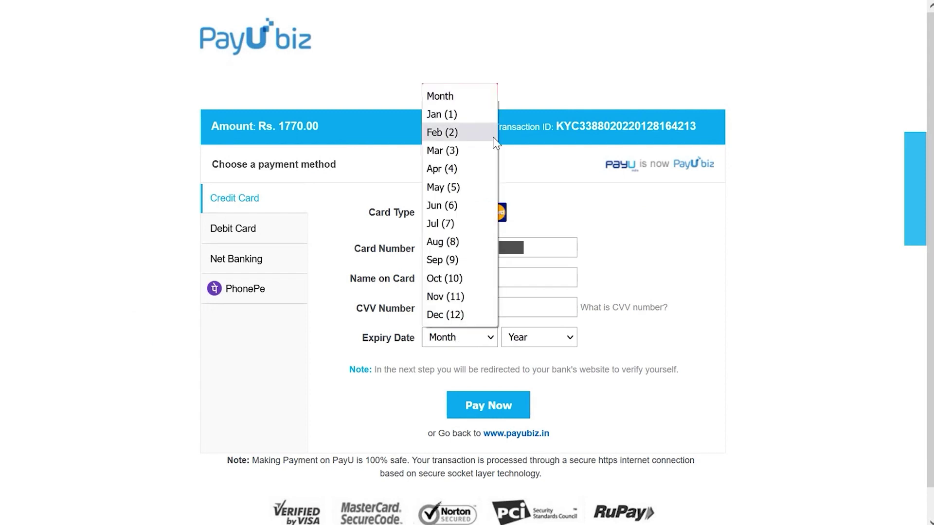
left_click(464, 168)
left_click(538, 338)
left_click(535, 100)
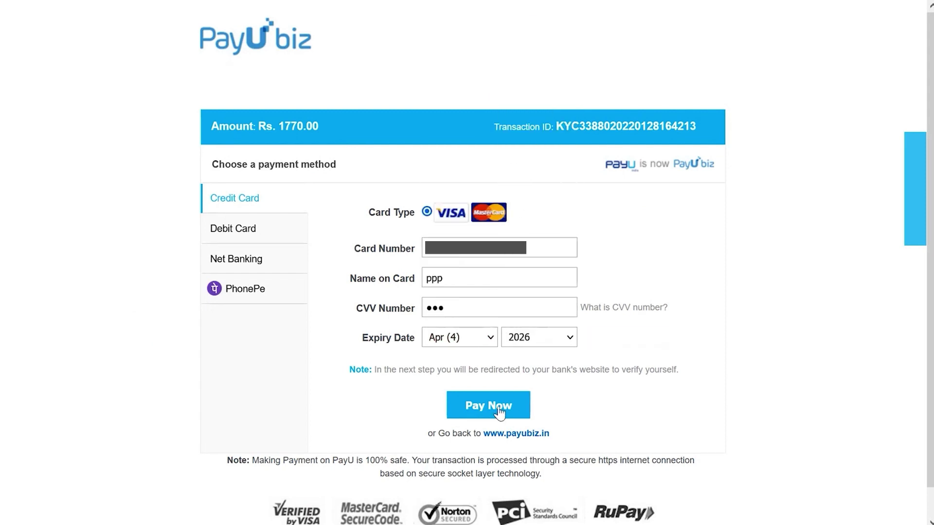
left_click(500, 412)
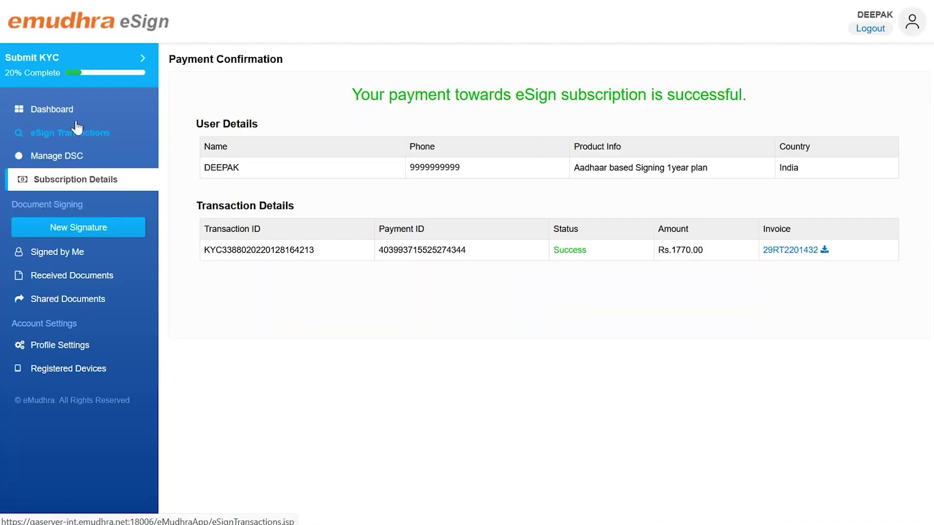
- Return to the dashboard to see Aadhaar KYC based eSign showing Subscription Active
left_click(64, 112)
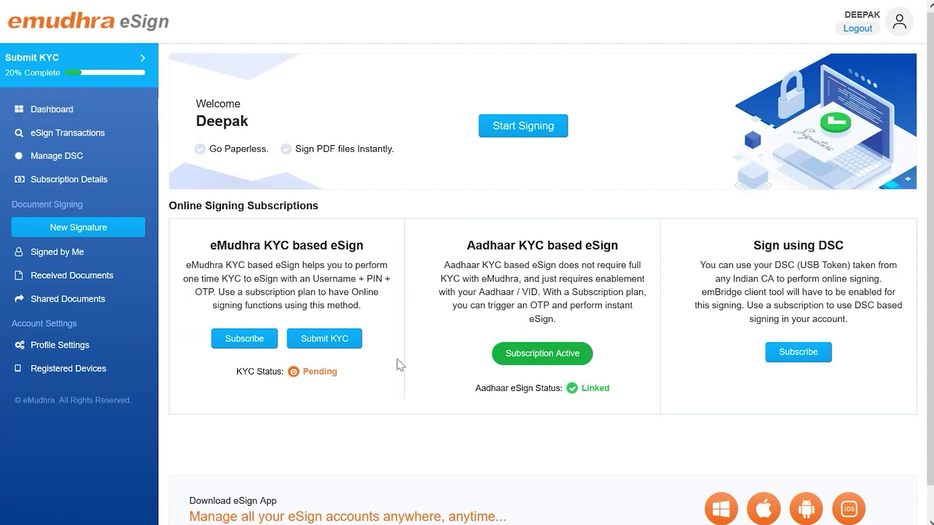
- Start a New Signature, upload pdf.pdf from the test folder, and proceed
left_click(81, 239)
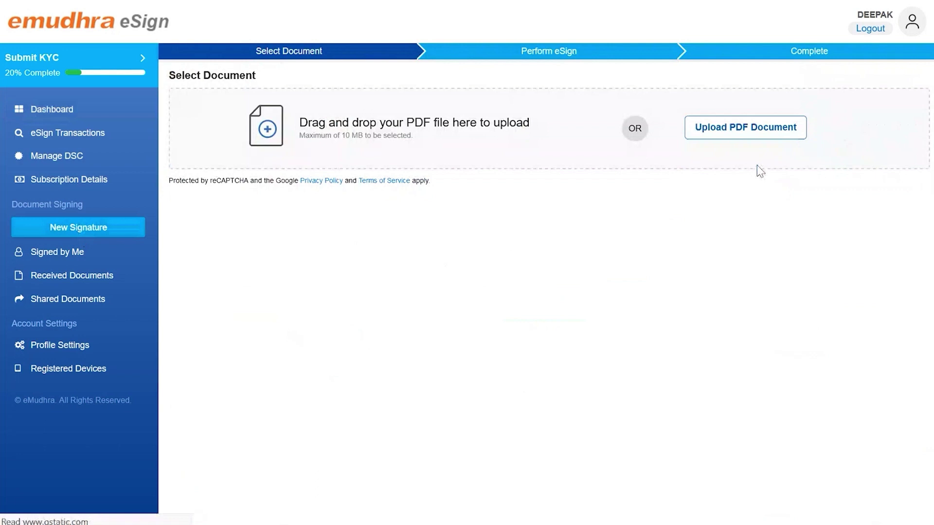
left_click(738, 130)
left_click(336, 121)
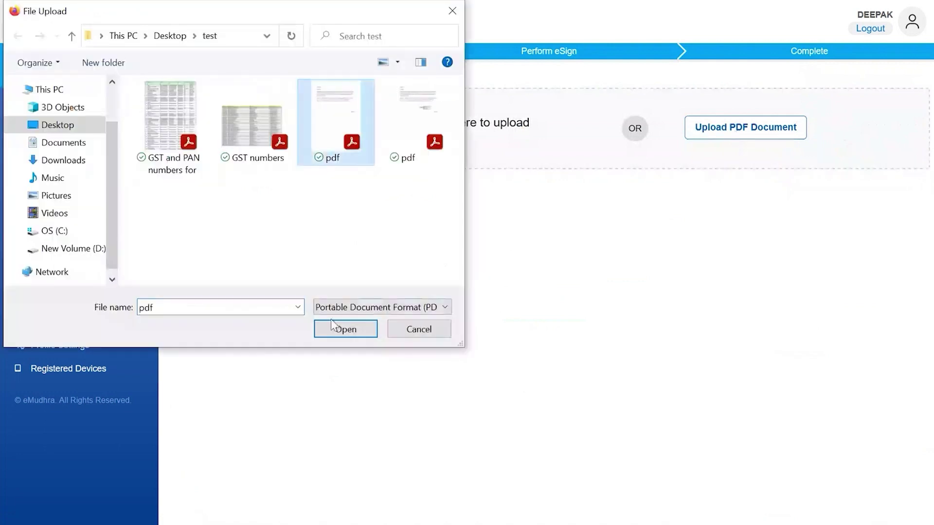
left_click(341, 332)
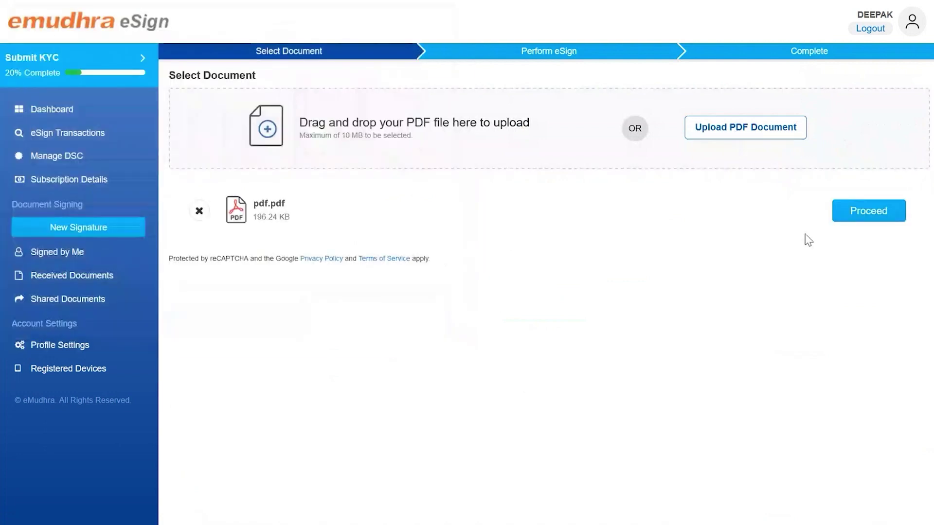
left_click(851, 213)
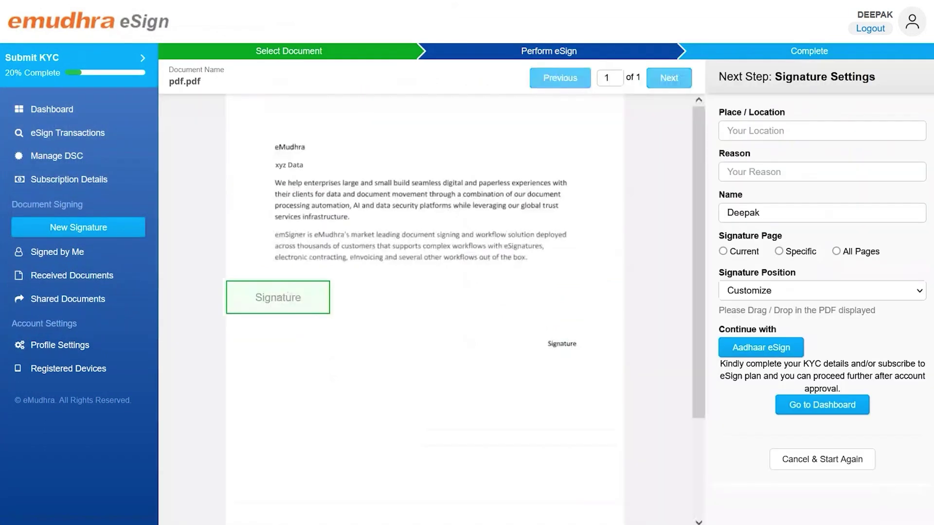
- Place the signature on the Signature label with location Bengaluru and reason Purchase Order, then choose Aadhaar eSign
left_click_drag(298, 306, 535, 325)
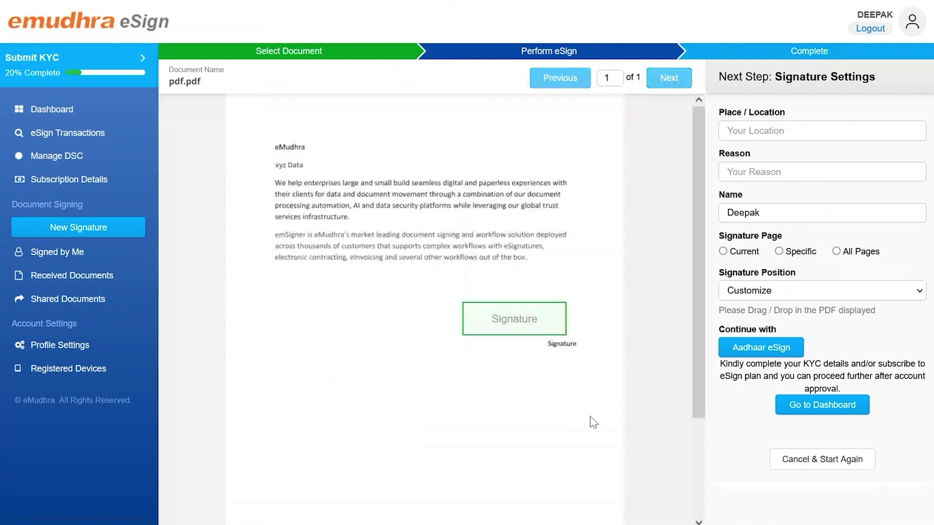
left_click(756, 135)
type("Ben")
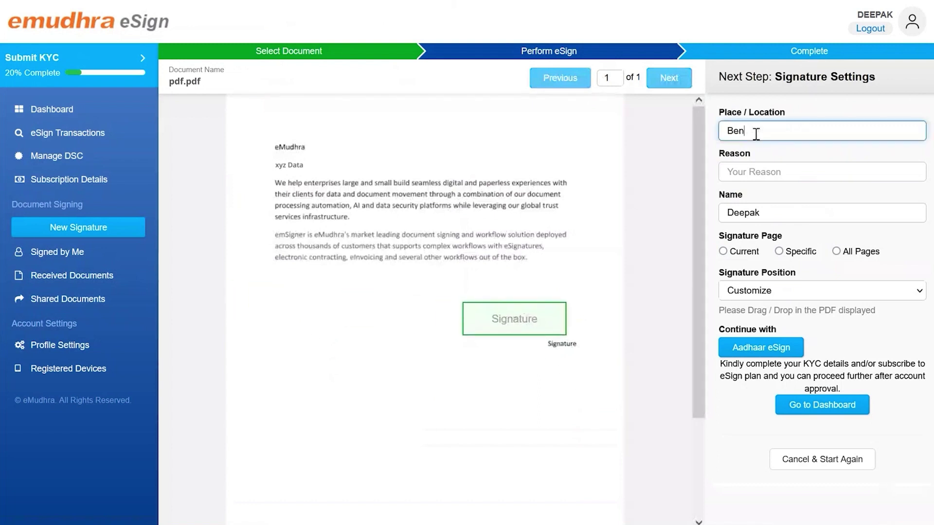
type("galuru")
left_click(753, 173)
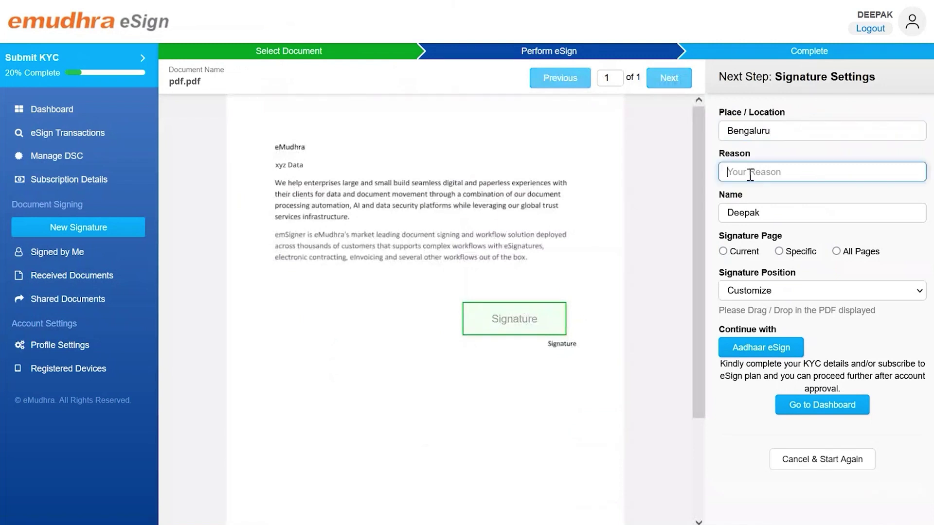
type("d")
left_click(759, 229)
left_click(778, 347)
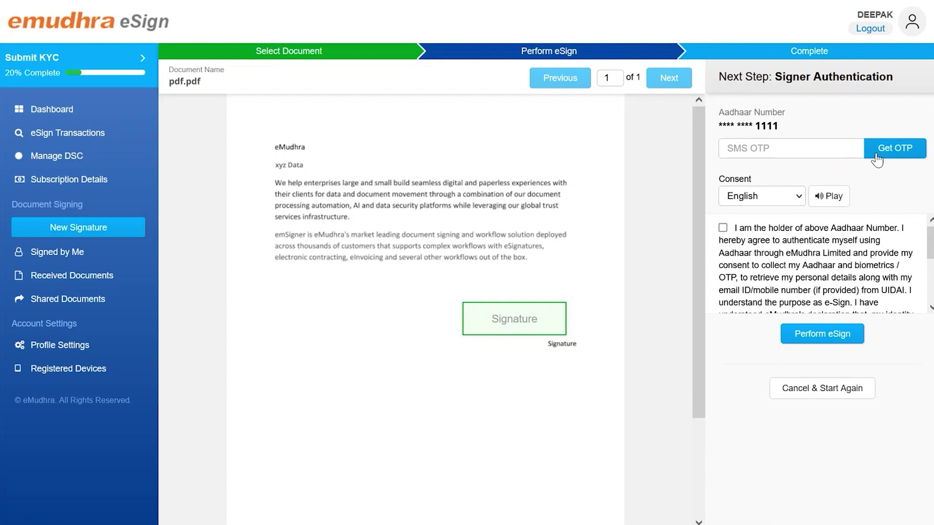
- Request and enter the Aadhaar OTP, give consent, and perform the eSign on pdf.pdf
left_click(877, 158)
left_click(759, 148)
type("123456")
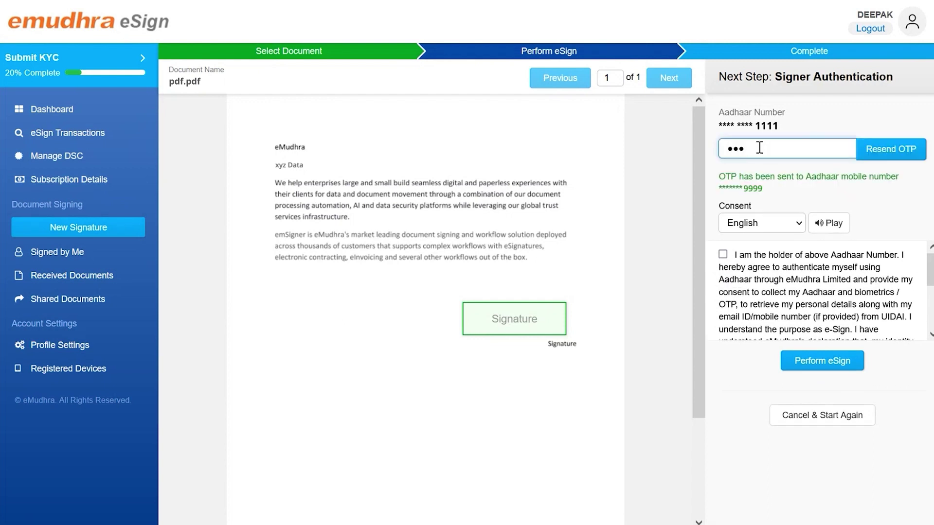
left_click(723, 255)
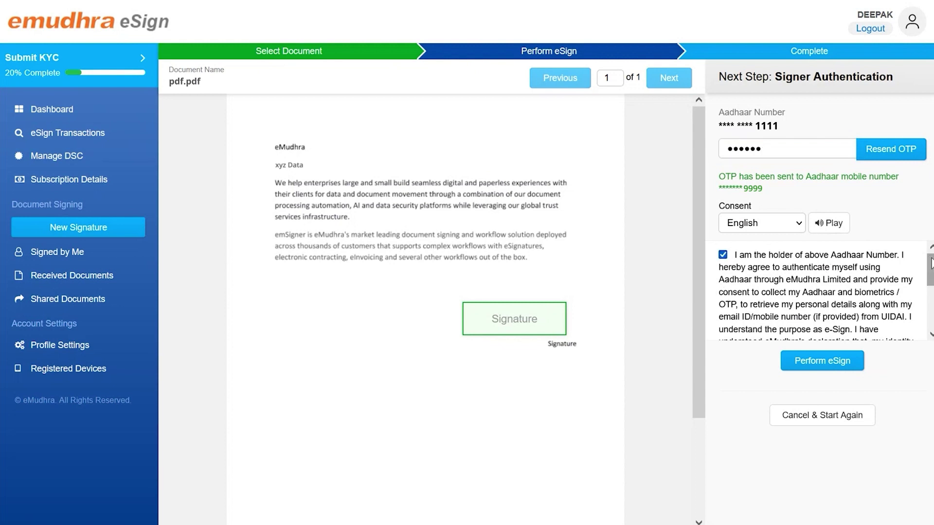
mouse_move(932, 263)
left_mouse_down()
mouse_move(932, 307)
mouse_move(932, 253)
left_mouse_up()
left_click(822, 361)
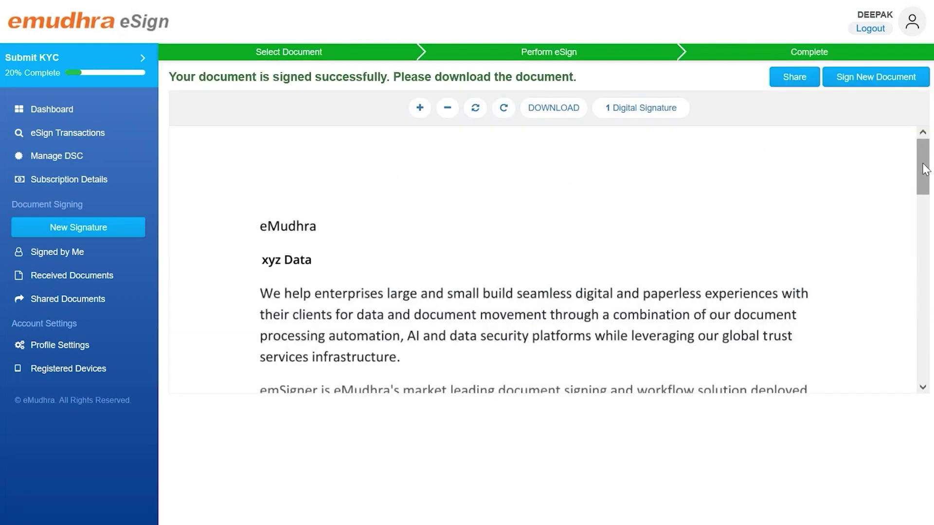
- View the eSign stamp on the signed PDF, then open the Signed by Me list
mouse_move(925, 169)
left_mouse_down()
mouse_move(925, 251)
mouse_move(932, 221)
left_mouse_up()
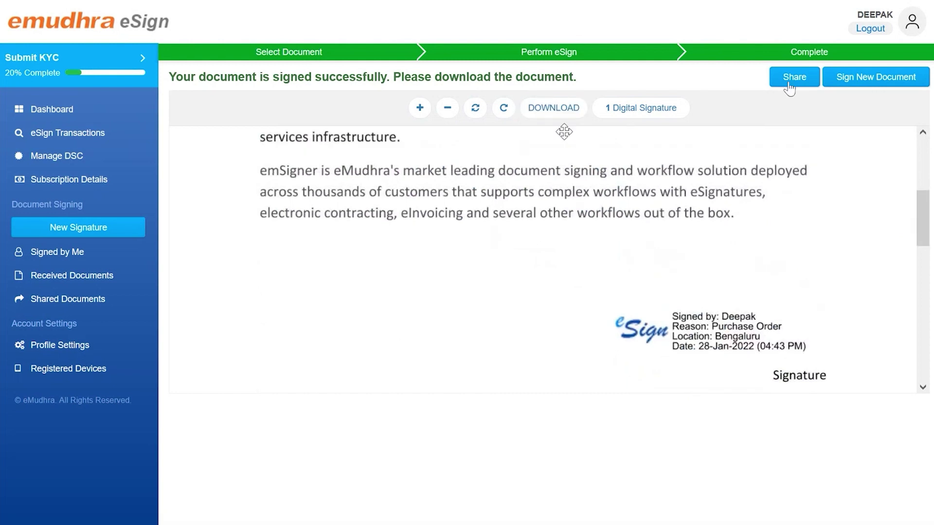
left_click(55, 253)
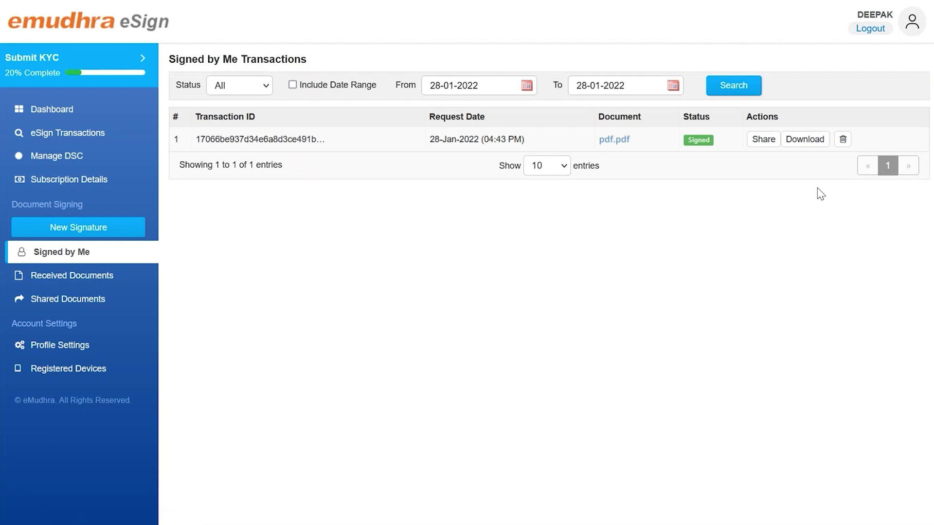
- Save the signed pdf.pdf as pdf_Signed.pdf and share it to the pre-filled e-mail address
left_click(797, 143)
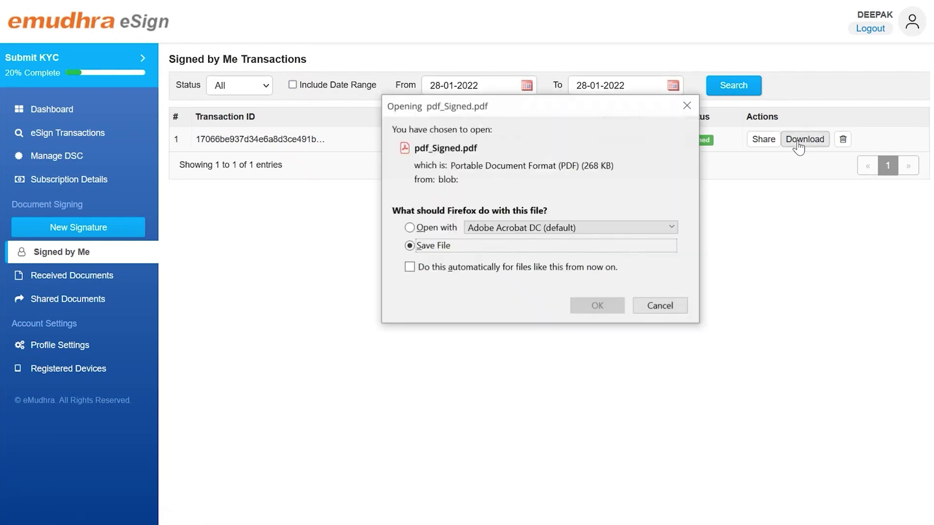
left_click(596, 307)
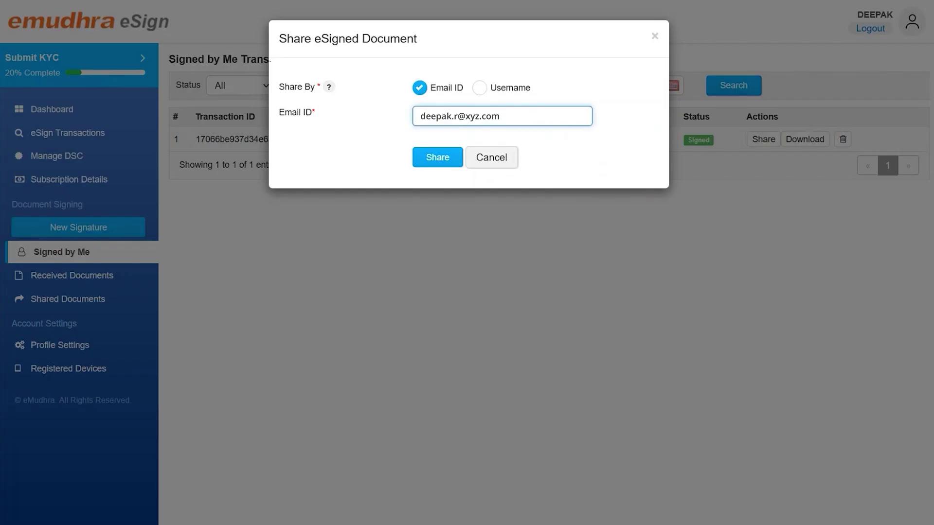
left_click(437, 157)
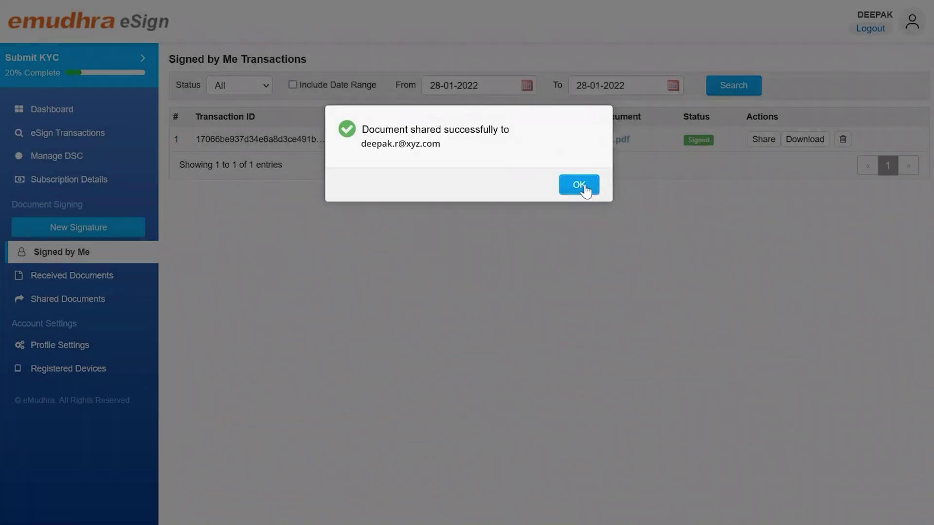
left_click(583, 186)
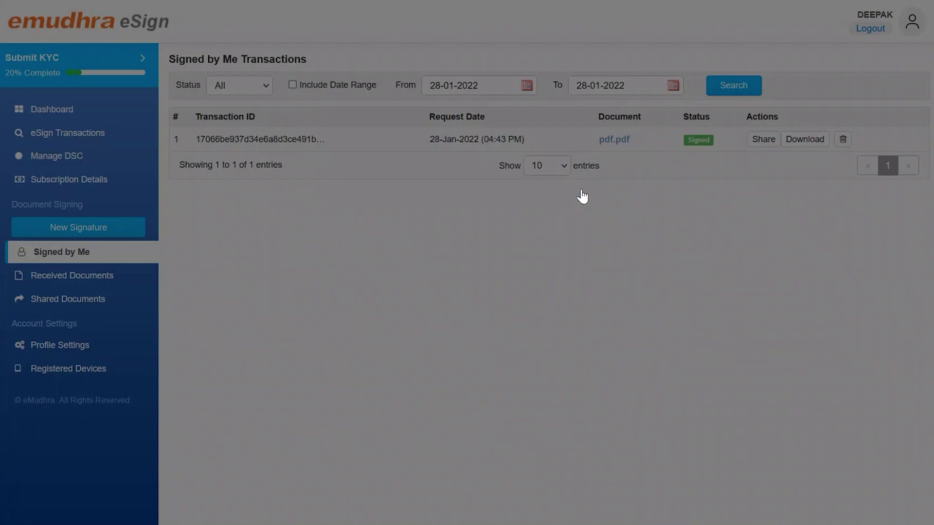